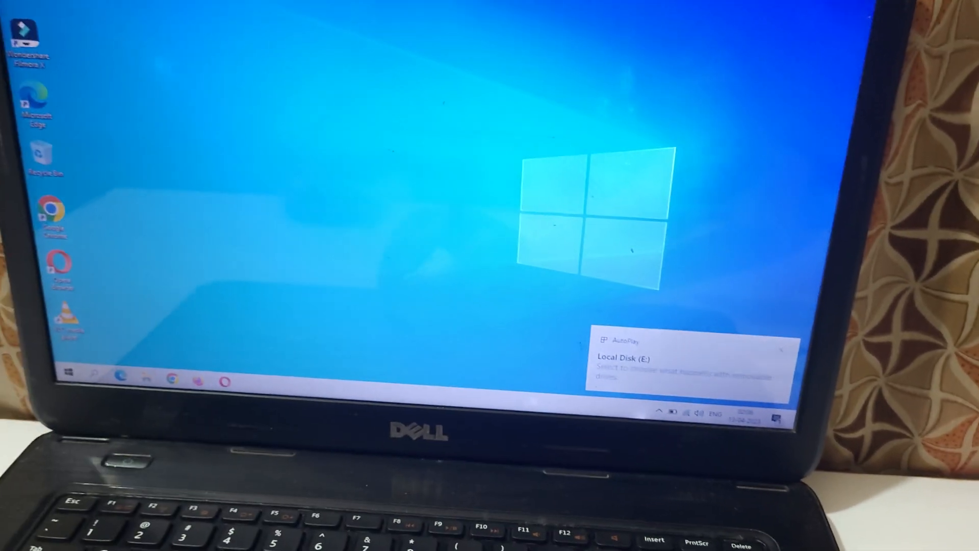
- Reach Local Disk (E:) in File Explorer and view the first photo in the !@!V21 folder
key(super+e)
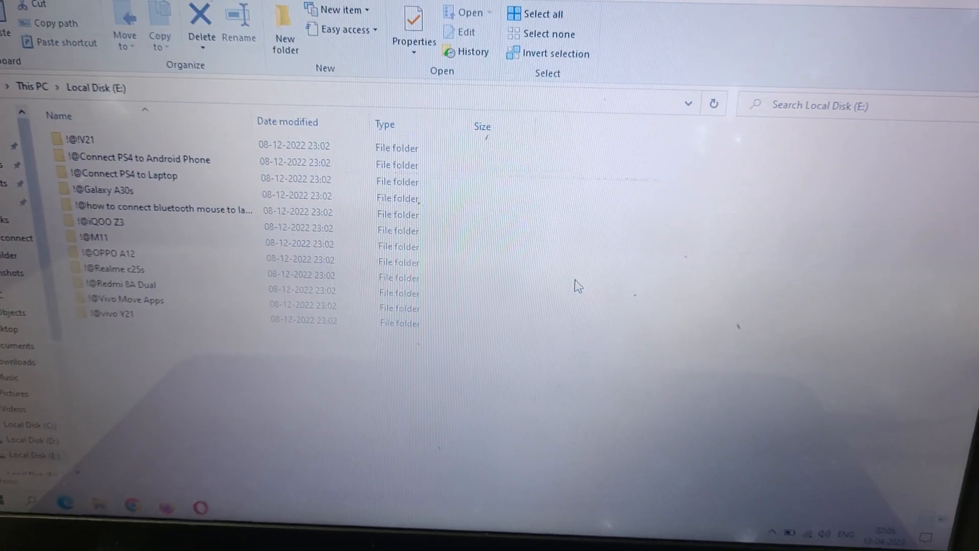
click(182, 162)
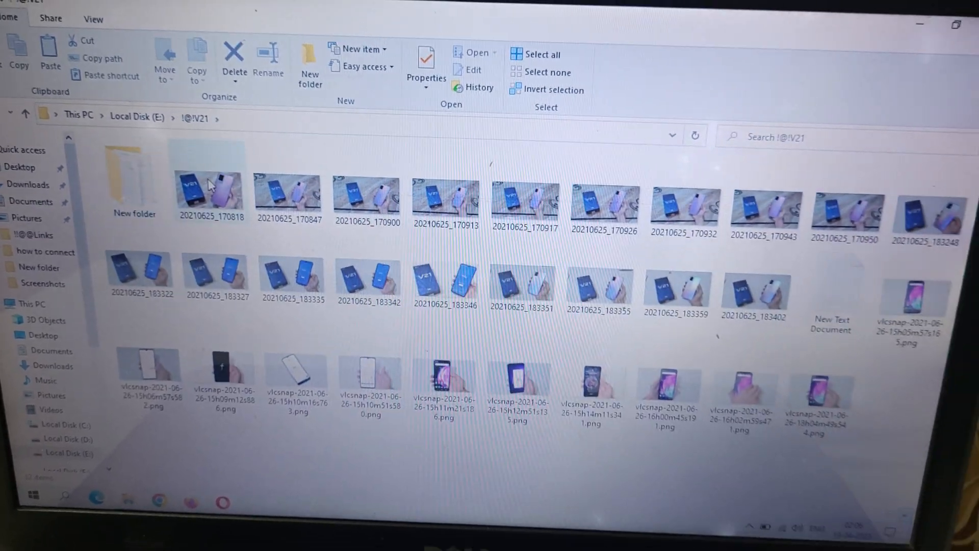
click(217, 184)
double_click(216, 182)
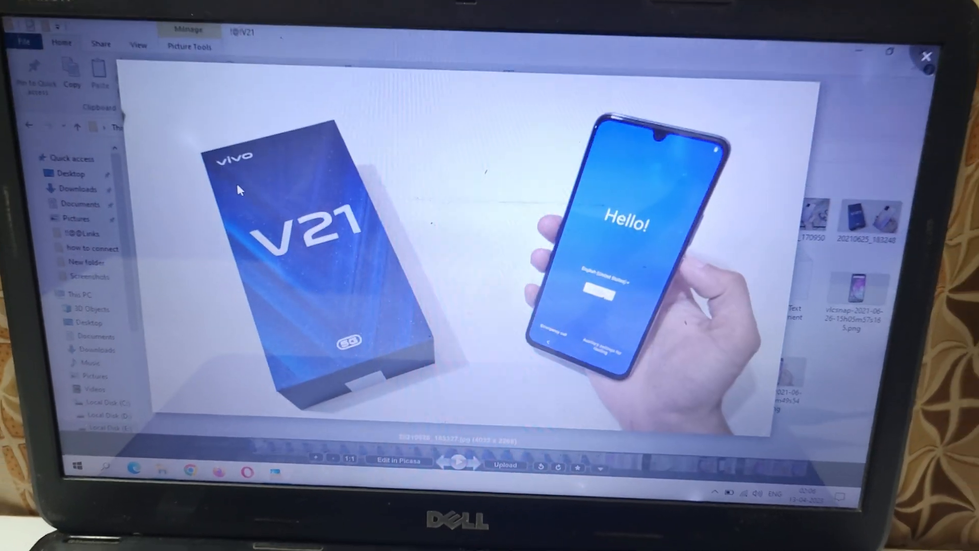
- Flip through the next V21 phone photos, then leave the viewer for the folder's thumbnails
key(Right)
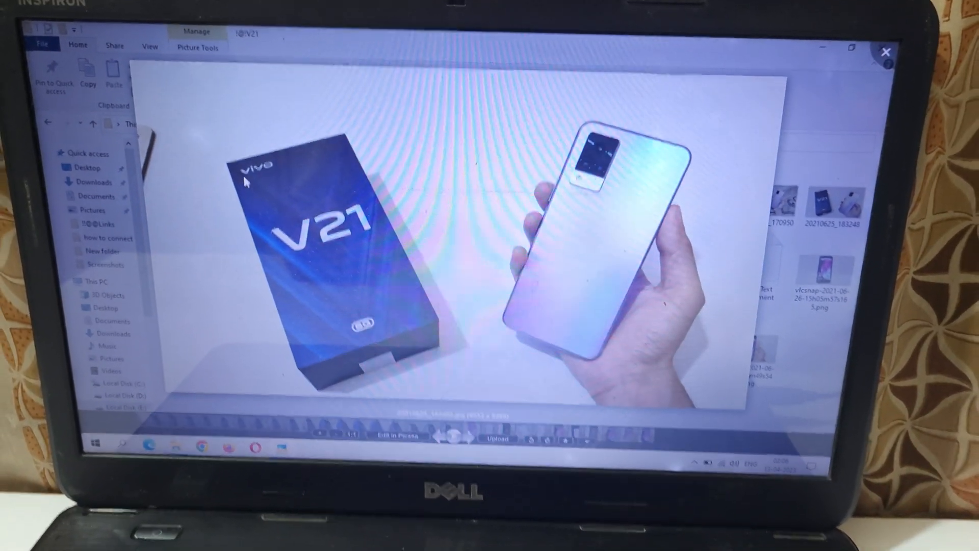
key(Right)
key(Right)
key(Right)
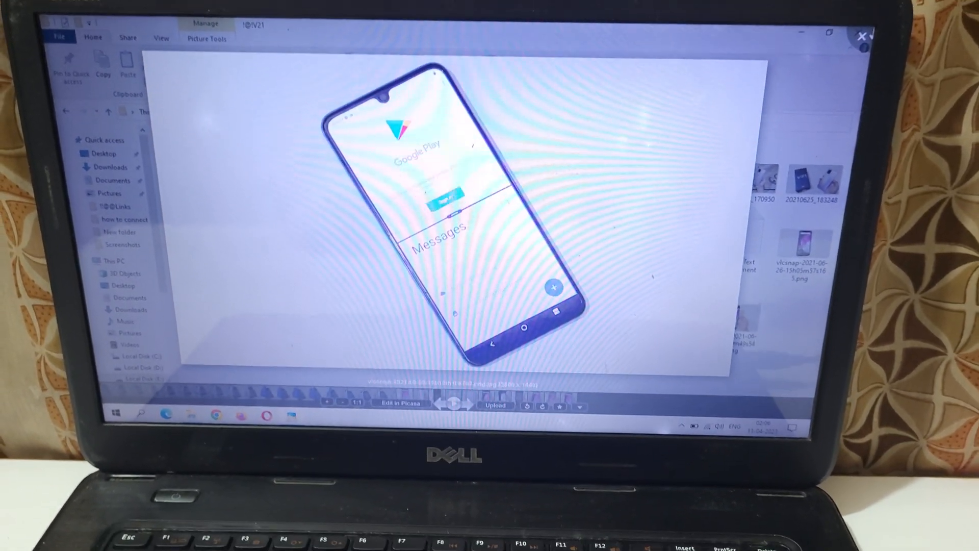
key(Escape)
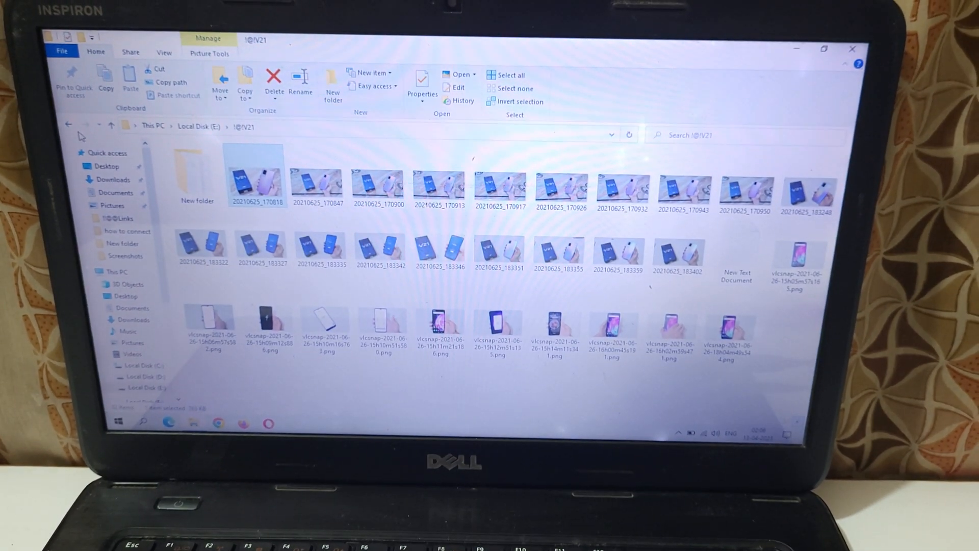
click(68, 126)
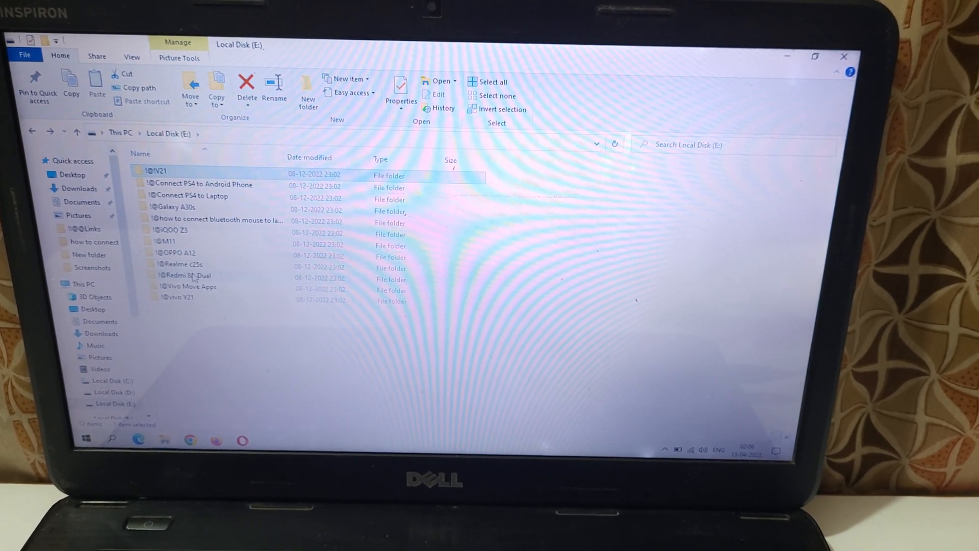
double_click(175, 242)
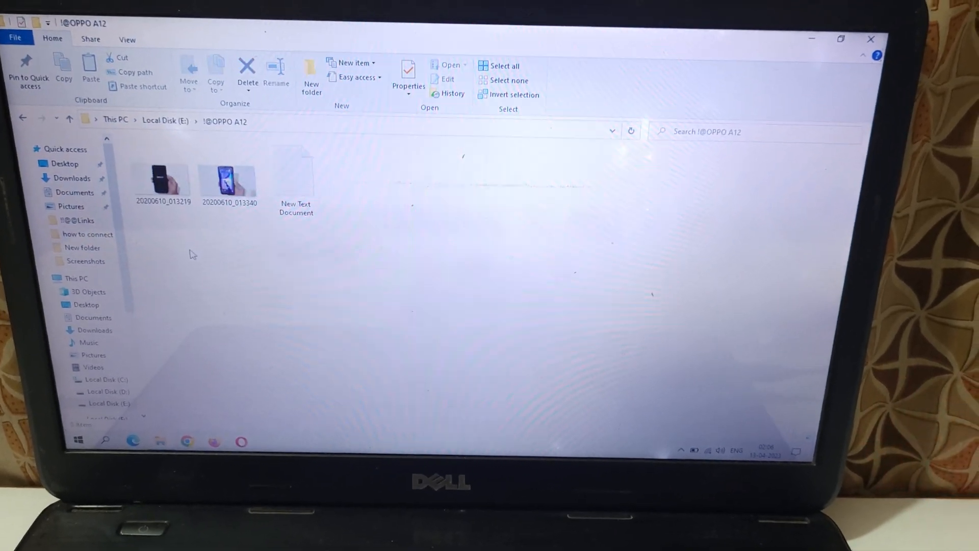
double_click(232, 201)
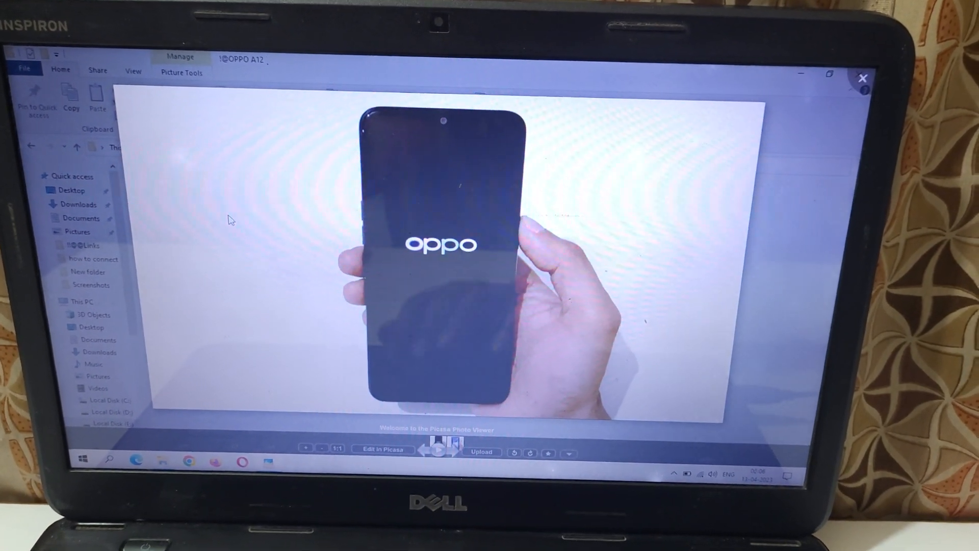
key(Escape)
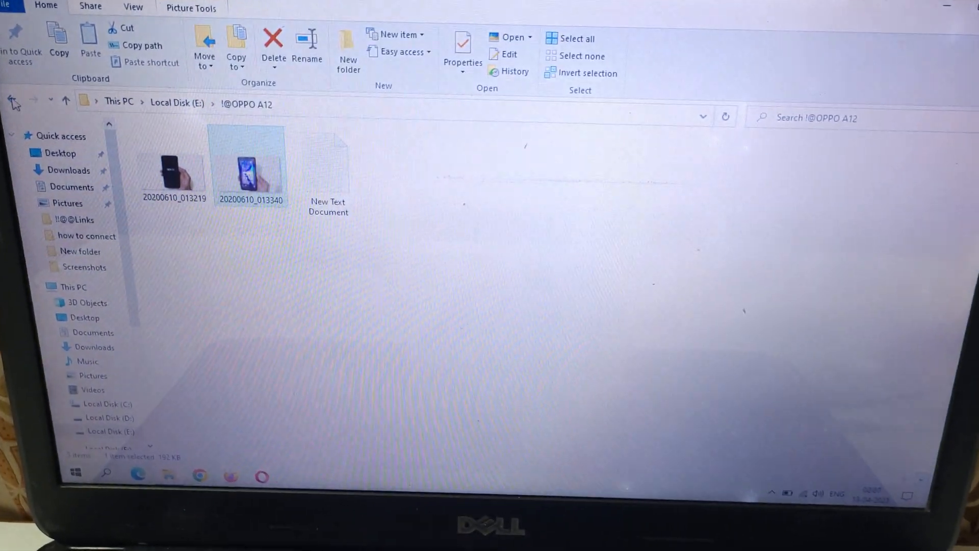
- Navigate back up through Local Disk (E:) to This PC listing the local disks
click(6, 115)
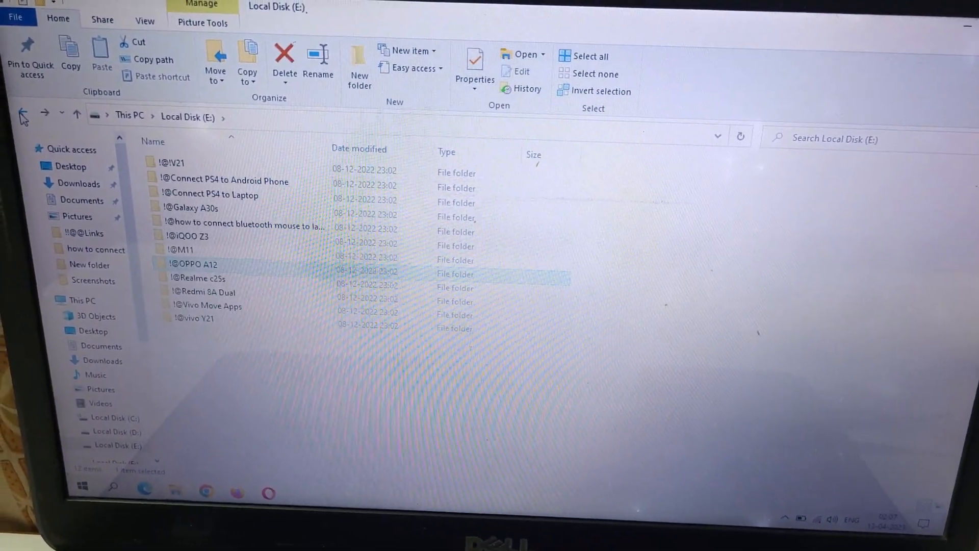
click(6, 115)
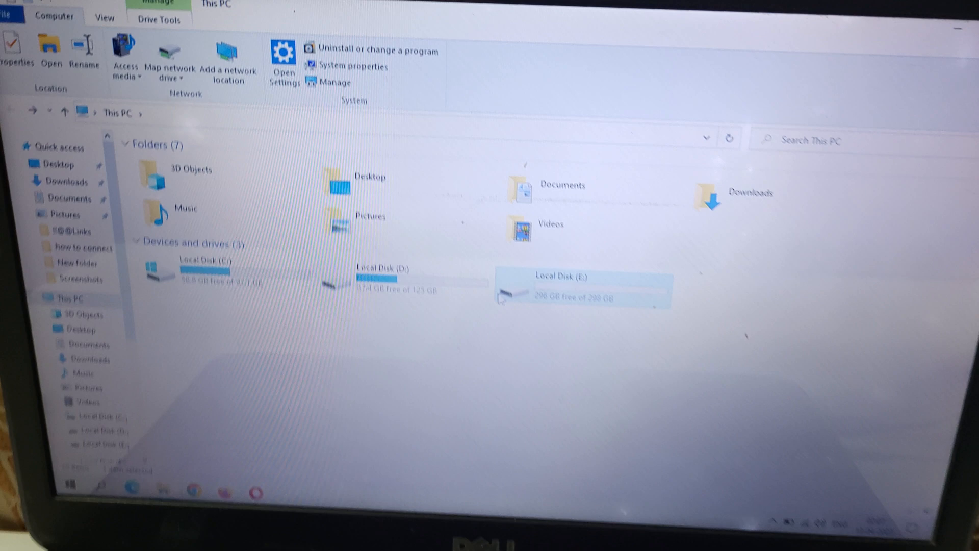